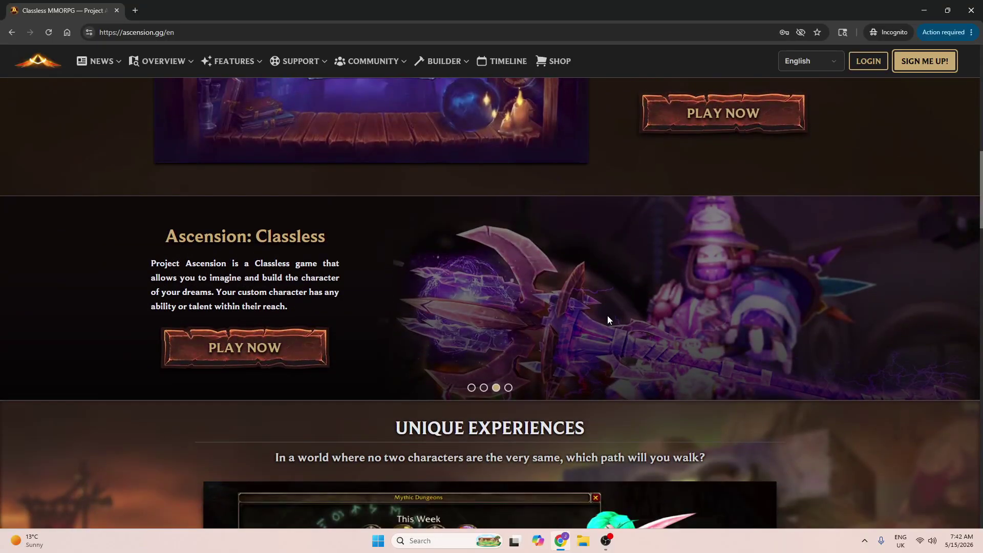
Browse the Project Ascension home page, open the account registration page and review the sign-up form
{"action": "scroll", "coordinate": [608, 316], "scroll_direction": "down", "scroll_amount": 4}
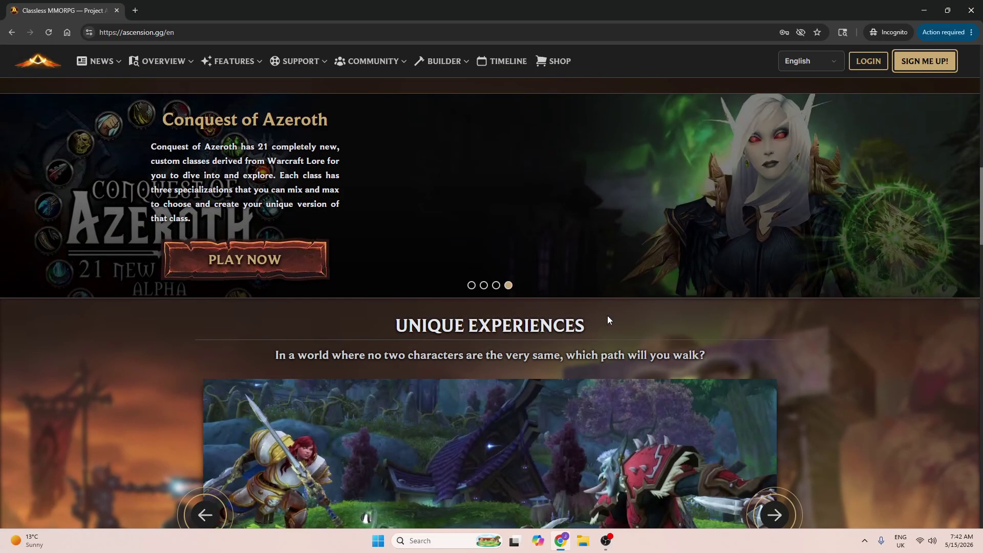
{"action": "scroll", "coordinate": [608, 320], "scroll_direction": "down", "scroll_amount": 6}
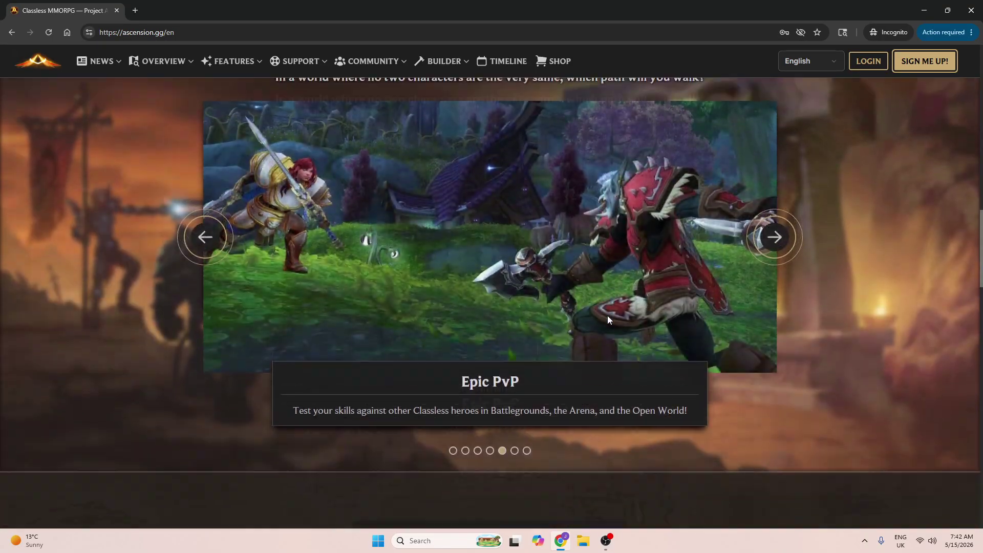
{"action": "scroll", "coordinate": [608, 318], "scroll_direction": "up", "scroll_amount": 15}
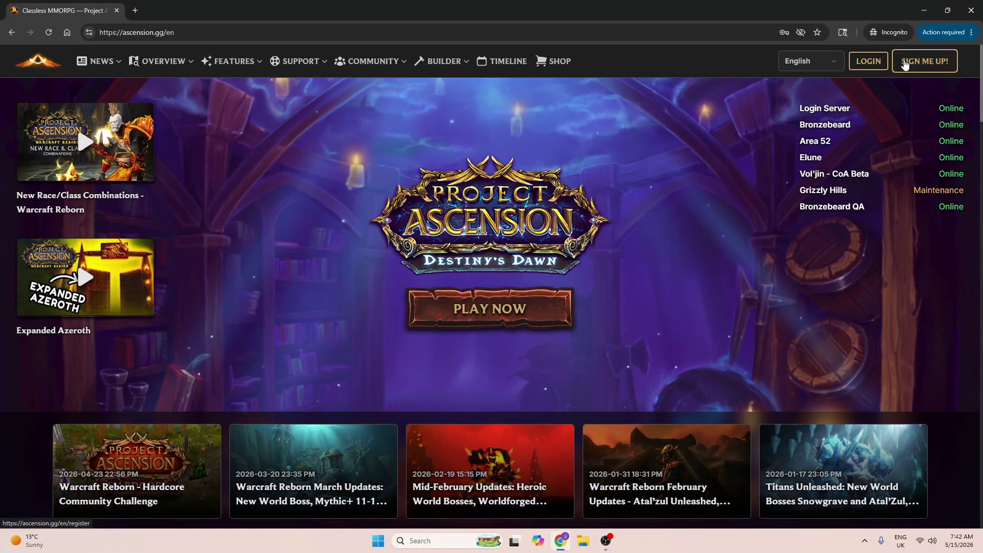
{"action": "left_click", "coordinate": [904, 61]}
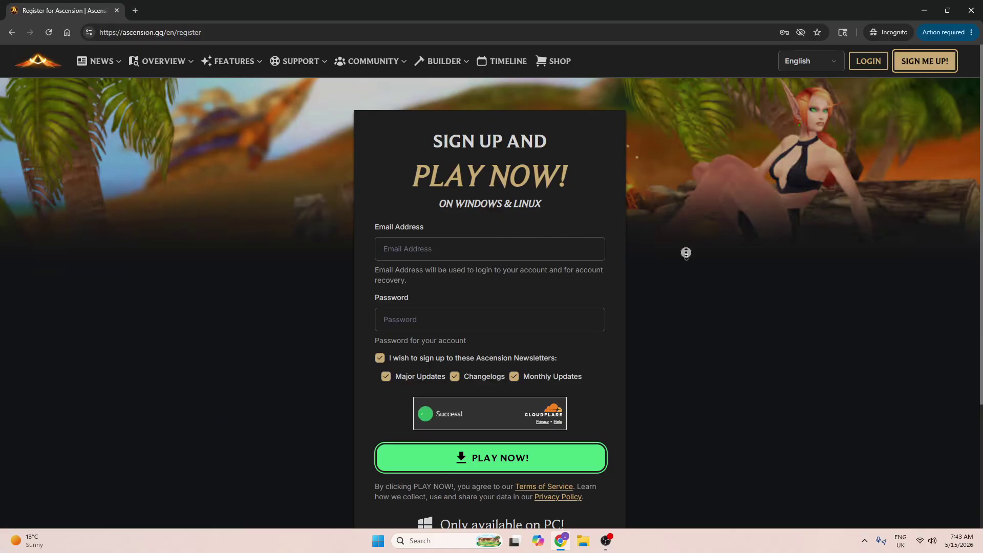
{"action": "scroll", "coordinate": [686, 253], "scroll_direction": "down", "scroll_amount": 1}
{"action": "scroll", "coordinate": [687, 263], "scroll_direction": "down", "scroll_amount": 1}
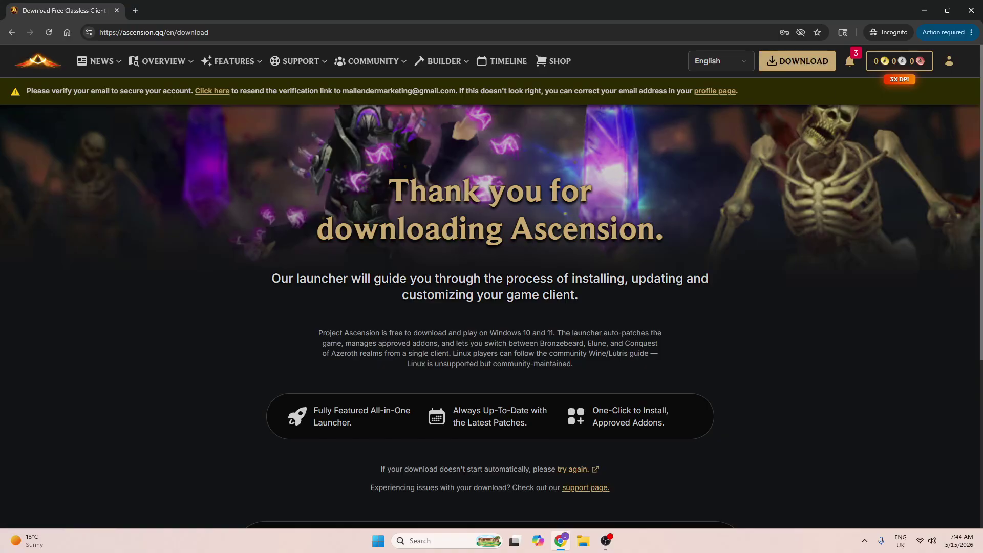
Open the Ascension launcher and start signing in with the Ascension account
{"action": "left_click", "coordinate": [563, 314]}
{"action": "left_click", "coordinate": [549, 352]}
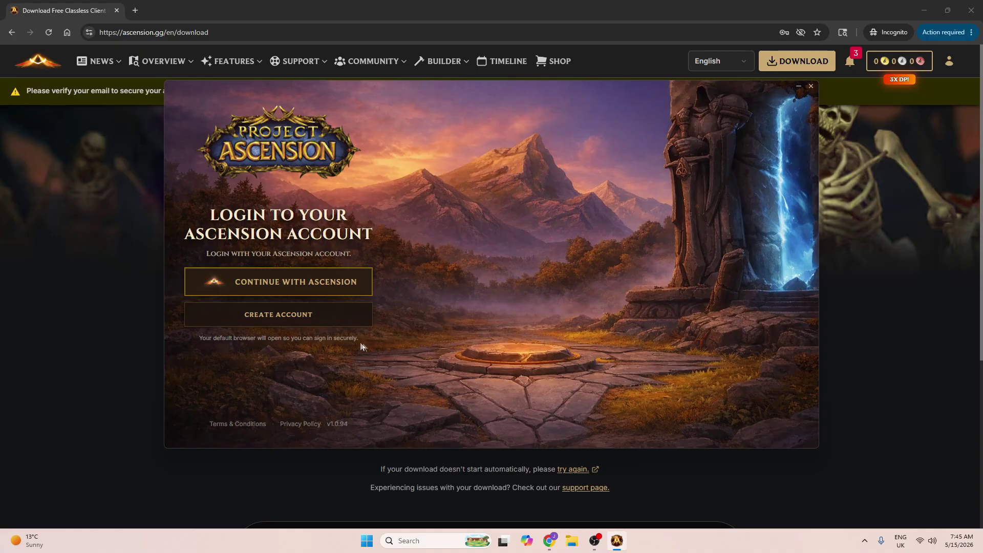
{"action": "left_click", "coordinate": [340, 282]}
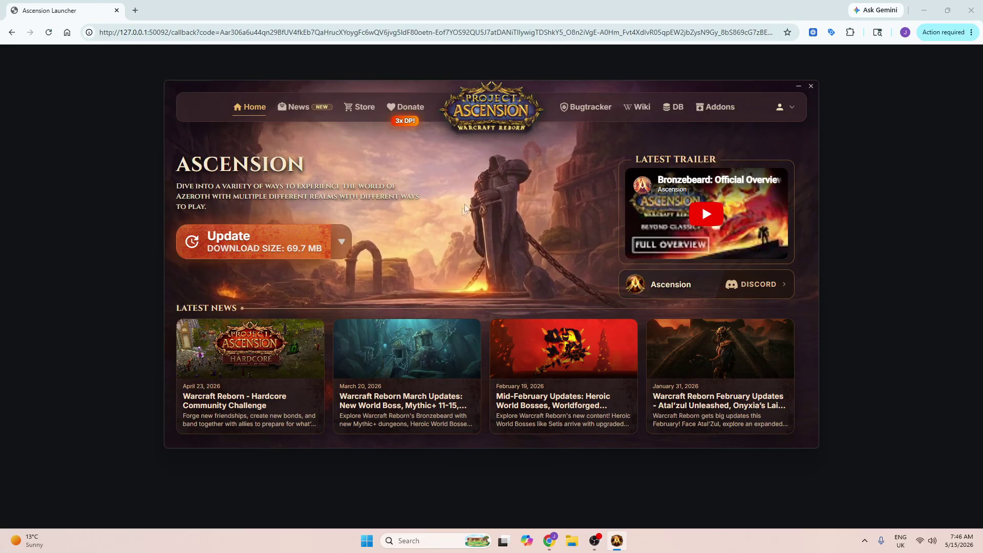
Switch the launcher's selected game from Ascension to Epoch
{"action": "left_click", "coordinate": [341, 245]}
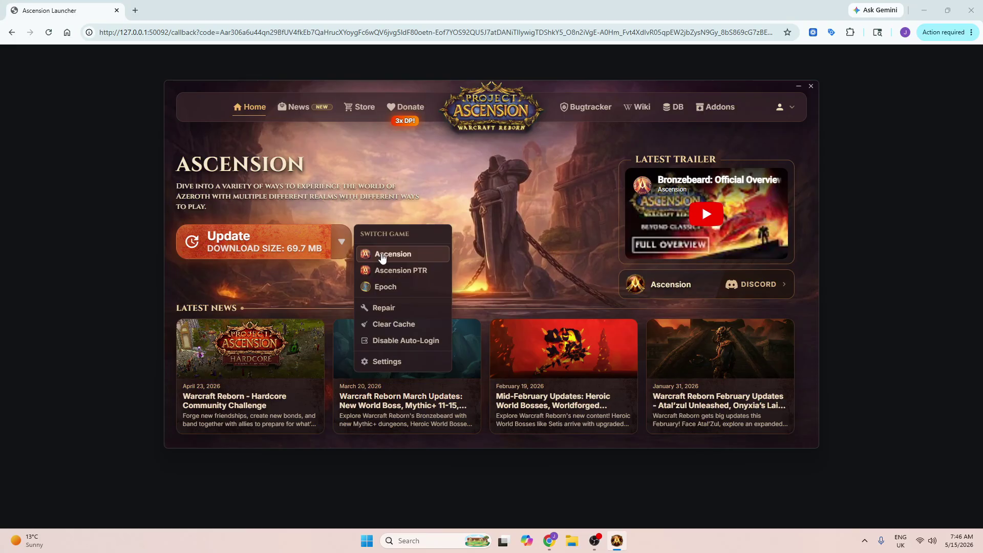
{"action": "left_click", "coordinate": [371, 288]}
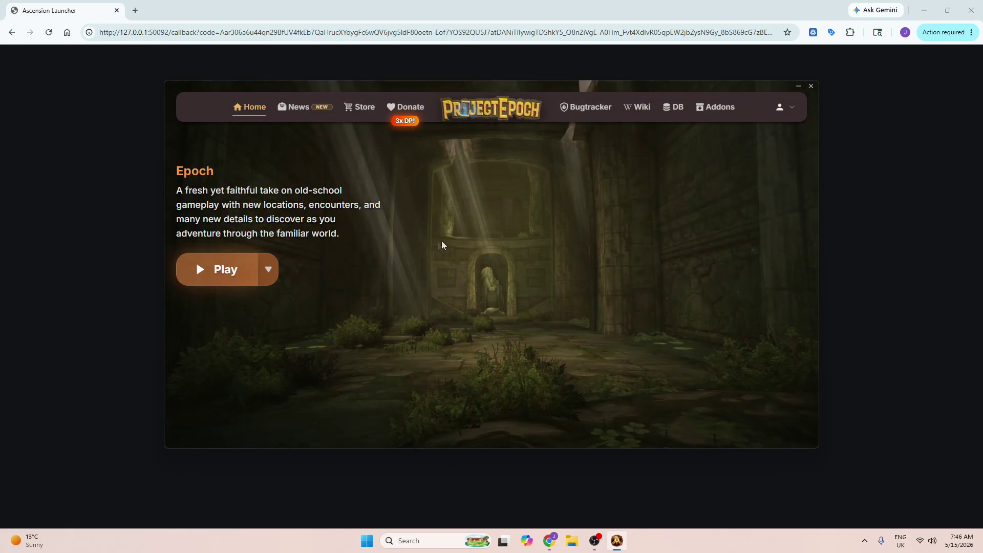
{"action": "mouse_move", "coordinate": [530, 90]}
{"action": "left_mouse_down"}
{"action": "mouse_move", "coordinate": [521, 88]}
{"action": "mouse_move", "coordinate": [527, 93]}
{"action": "left_mouse_up"}
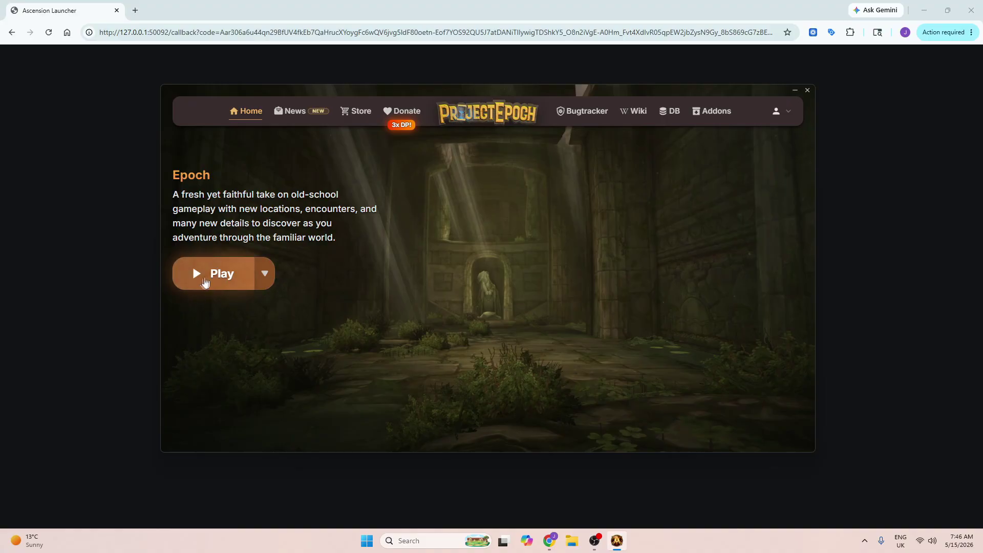
Review the launcher's extra options for Epoch and dismiss the Java update notification
{"action": "left_click", "coordinate": [266, 274]}
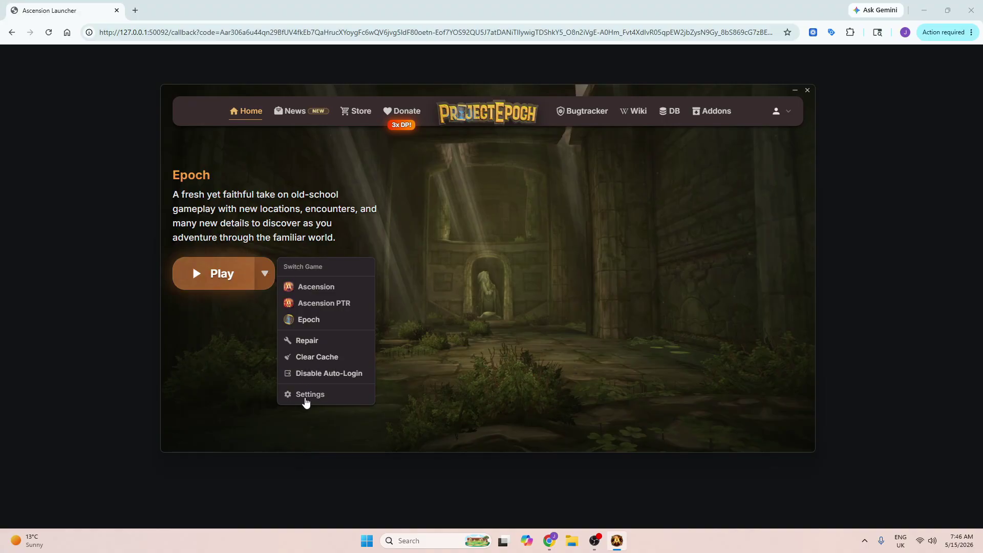
{"action": "left_click", "coordinate": [451, 227]}
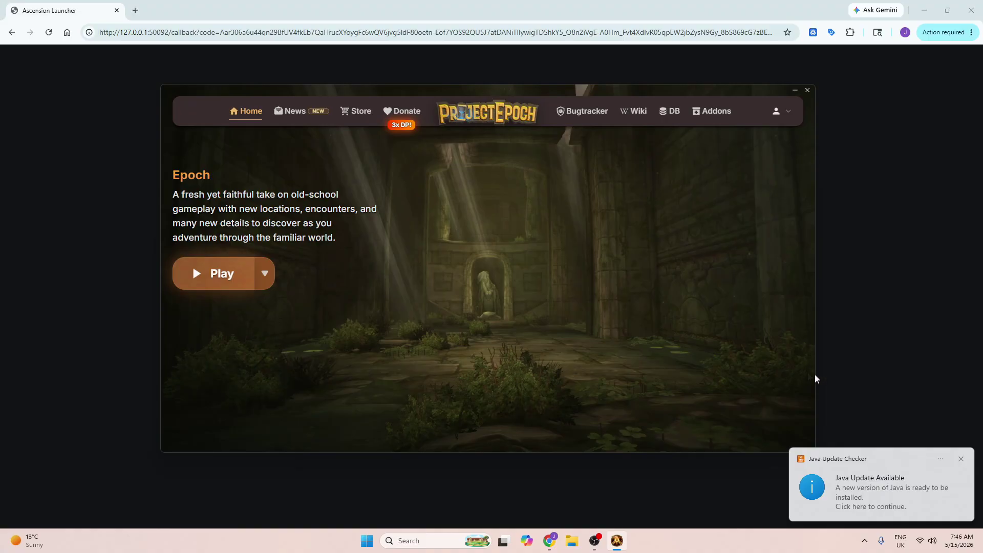
{"action": "left_click", "coordinate": [961, 459]}
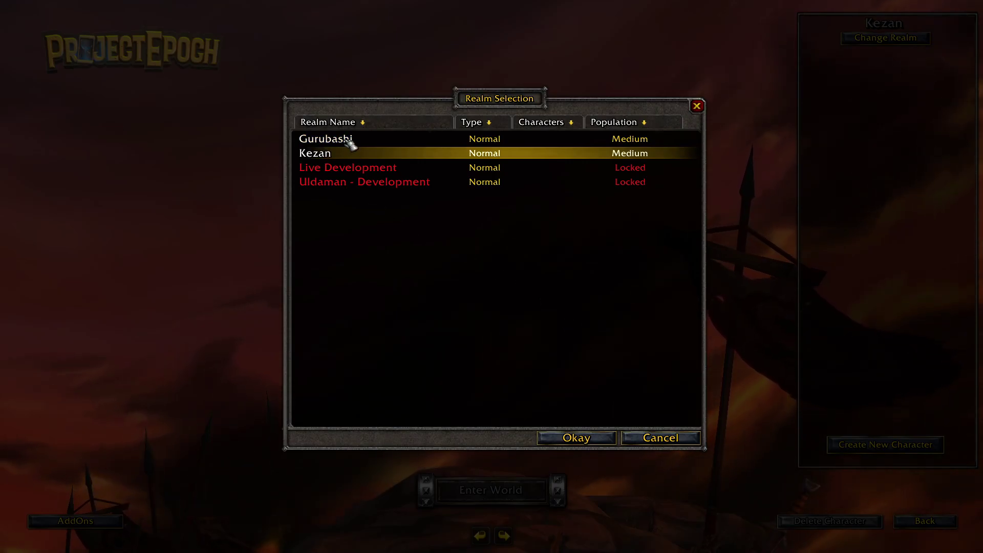
Enter the Kezan realm and start creating a new character
{"action": "left_click", "coordinate": [346, 139]}
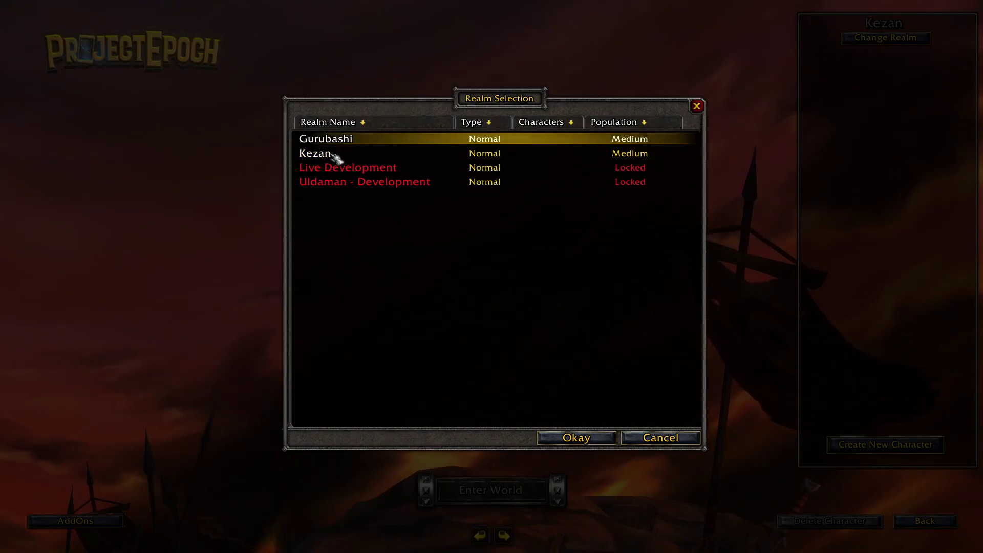
{"action": "left_click", "coordinate": [333, 153]}
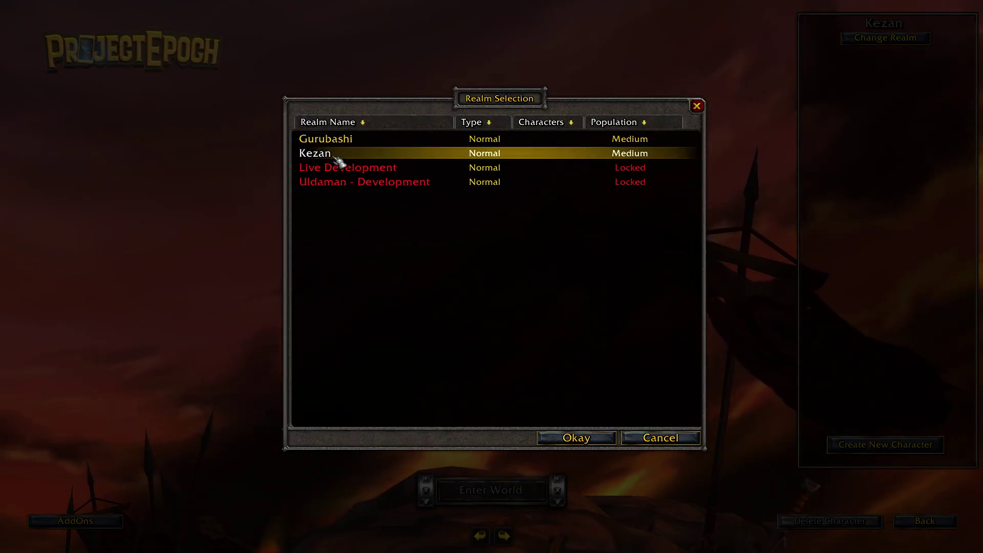
{"action": "double_click", "coordinate": [323, 156]}
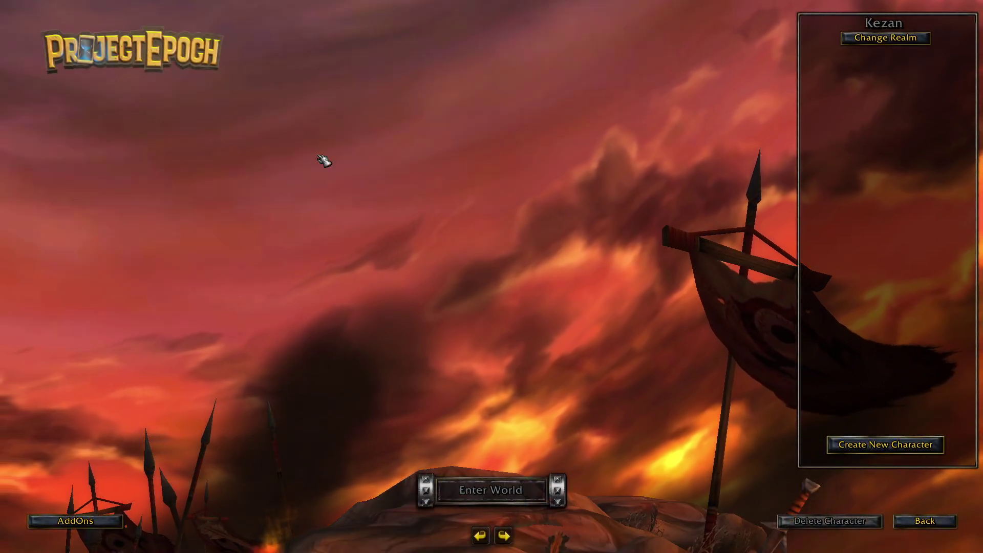
{"action": "left_click", "coordinate": [874, 445]}
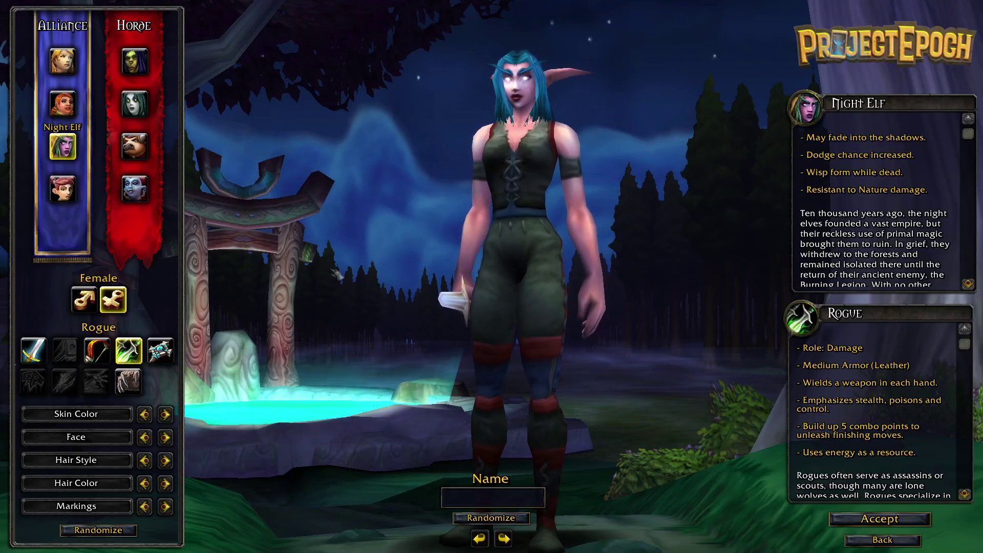
Preview the Undead race as a Hunter and as a Paladin, turning the character model to inspect it
{"action": "left_click", "coordinate": [134, 104]}
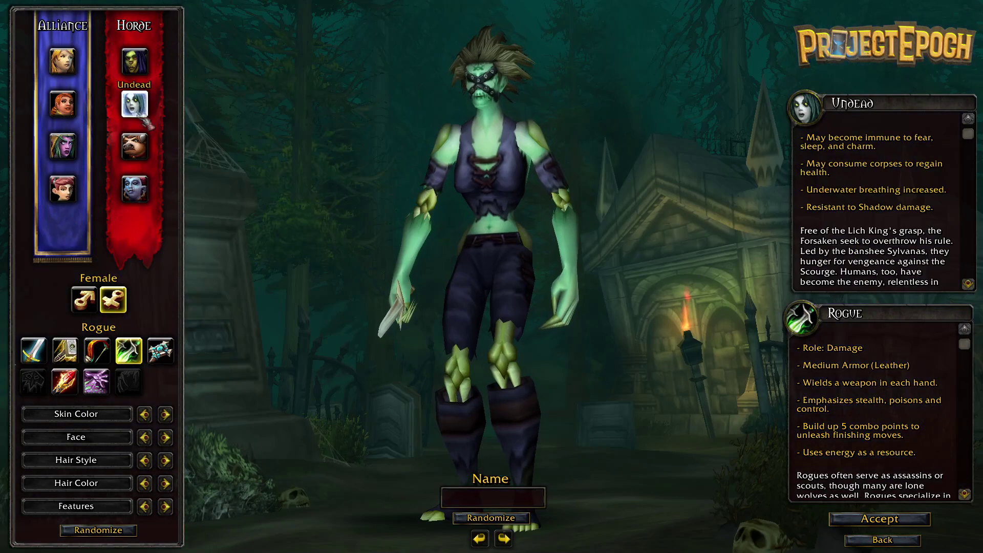
{"action": "left_click", "coordinate": [97, 350]}
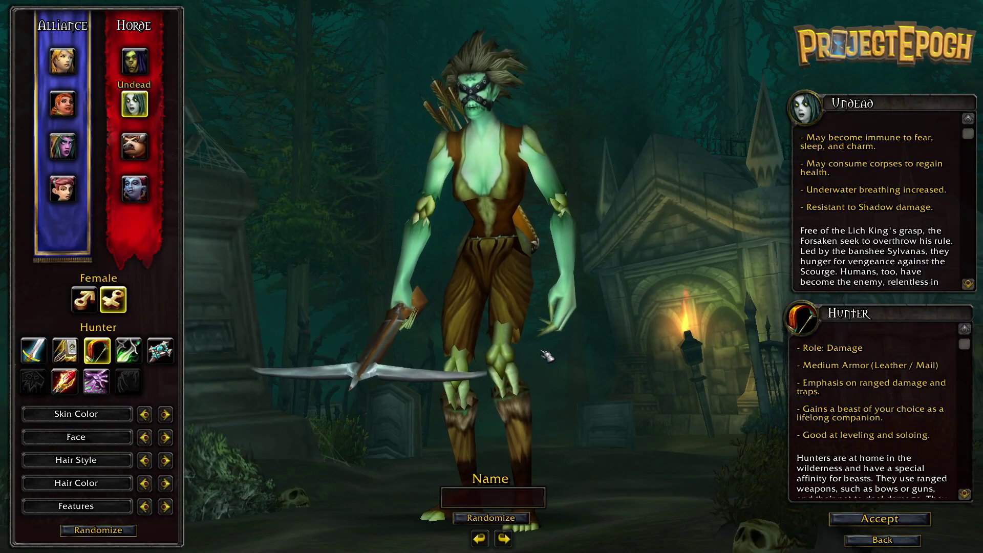
{"action": "left_click_drag", "start_coordinate": [528, 362], "coordinate": [576, 376]}
{"action": "left_click", "coordinate": [66, 351]}
{"action": "left_click_drag", "start_coordinate": [553, 338], "coordinate": [605, 360]}
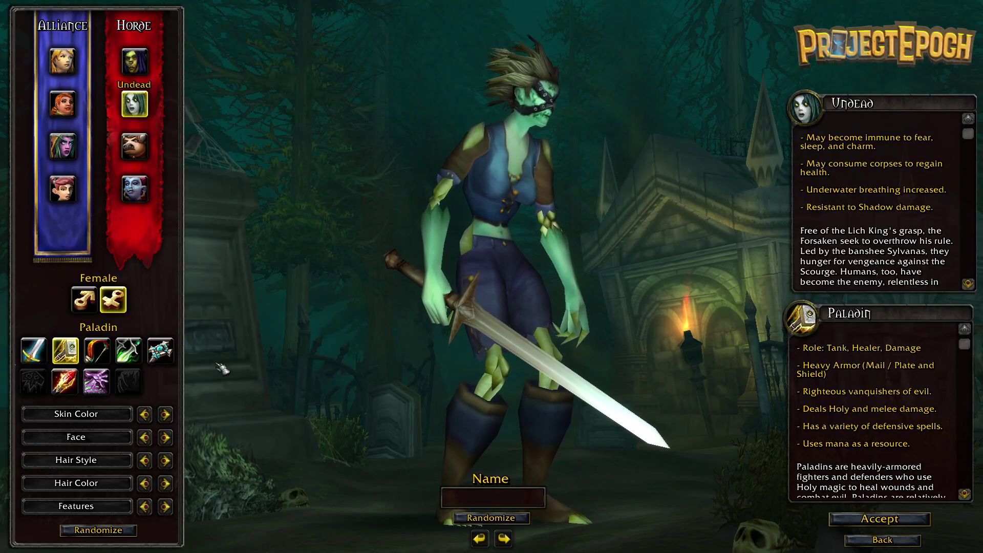
Preview a female Human Hunter and a male Dwarf Shaman, turning the model to inspect it
{"action": "left_click", "coordinate": [62, 60]}
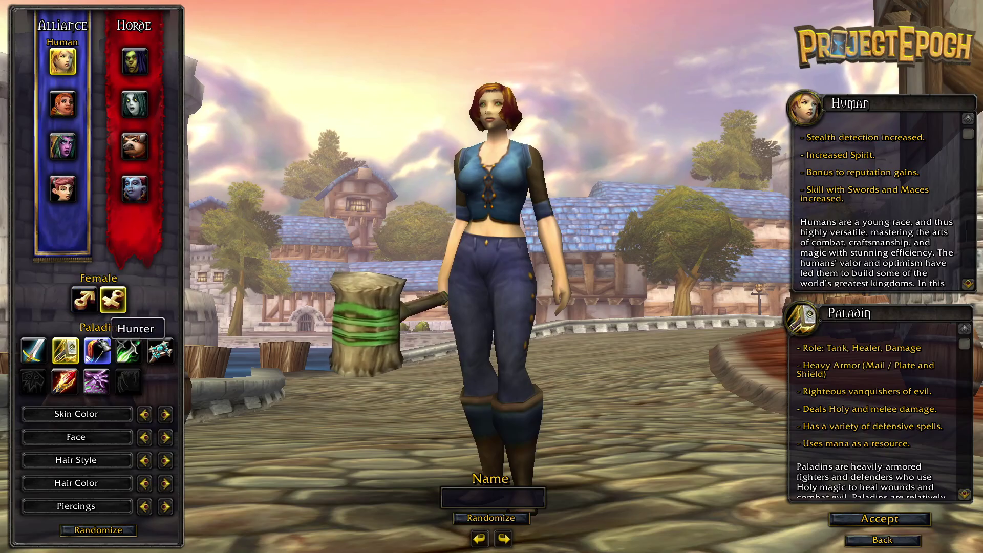
{"action": "left_click", "coordinate": [97, 350]}
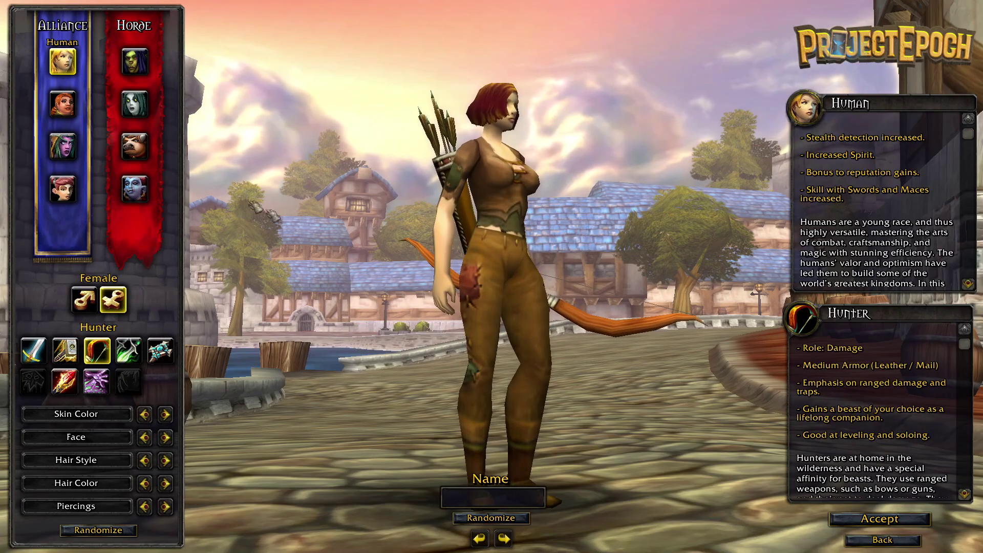
{"action": "left_click", "coordinate": [68, 110]}
{"action": "left_click", "coordinate": [84, 299]}
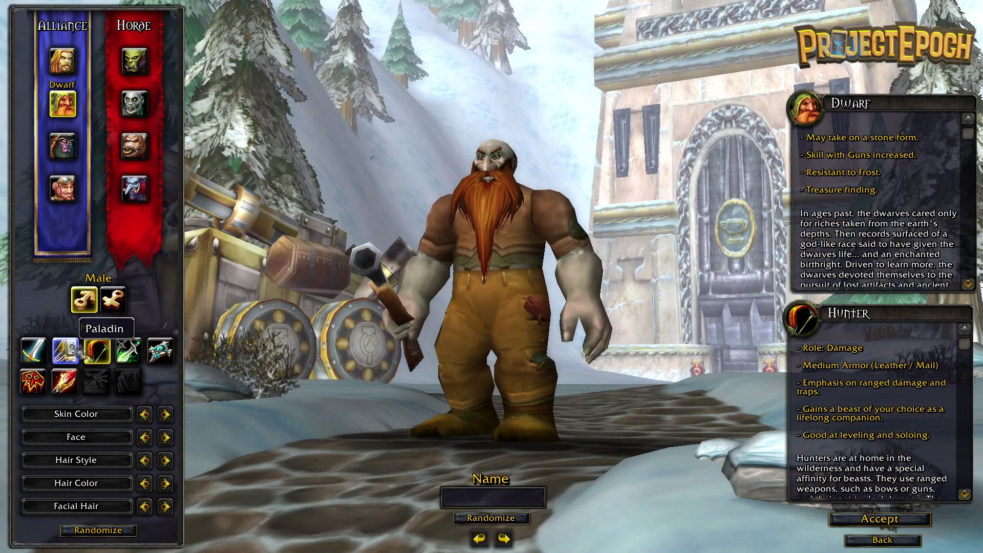
{"action": "left_click", "coordinate": [33, 382]}
{"action": "left_click_drag", "start_coordinate": [474, 358], "coordinate": [553, 389]}
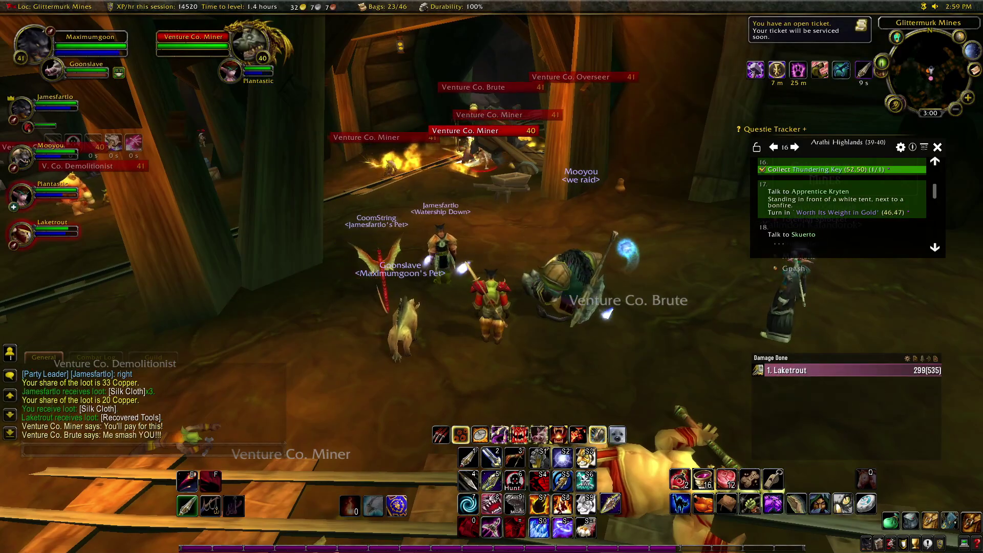
Advance with the party through the Glittermurk Mines and start attacking the level 40 Venture Co. Miner
{"action": "key", "text": "w"}
{"action": "key", "text": "minus"}
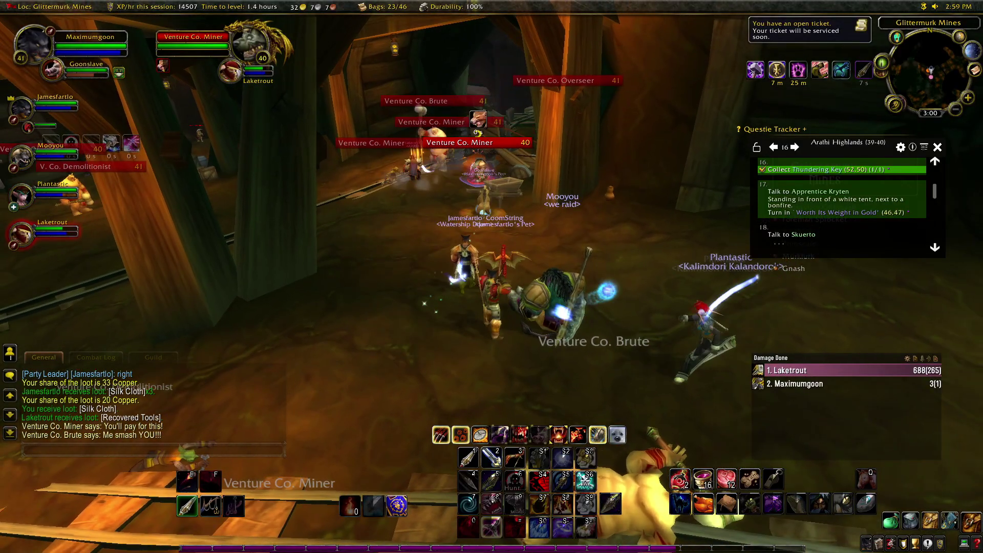
{"action": "key", "text": "w"}
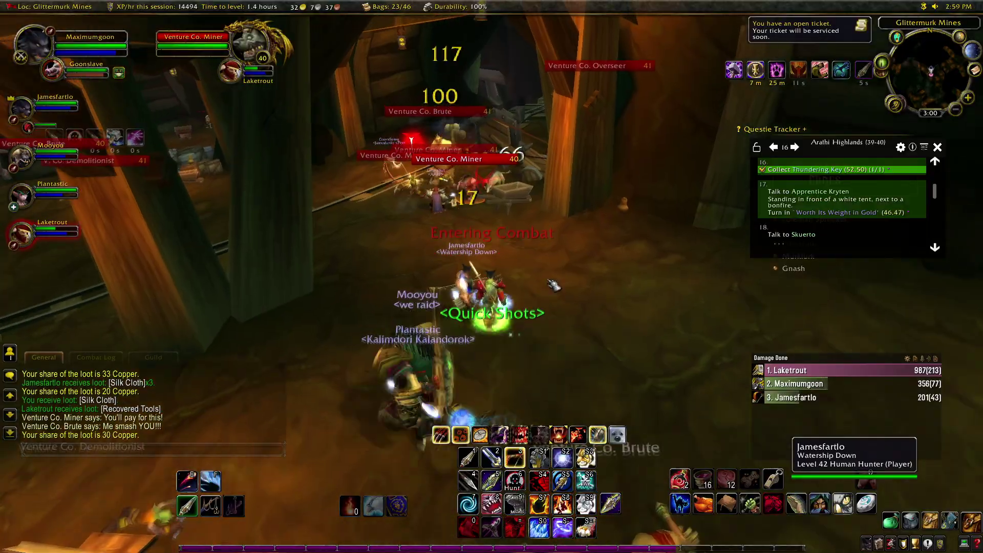
{"action": "key", "text": "shift+8"}
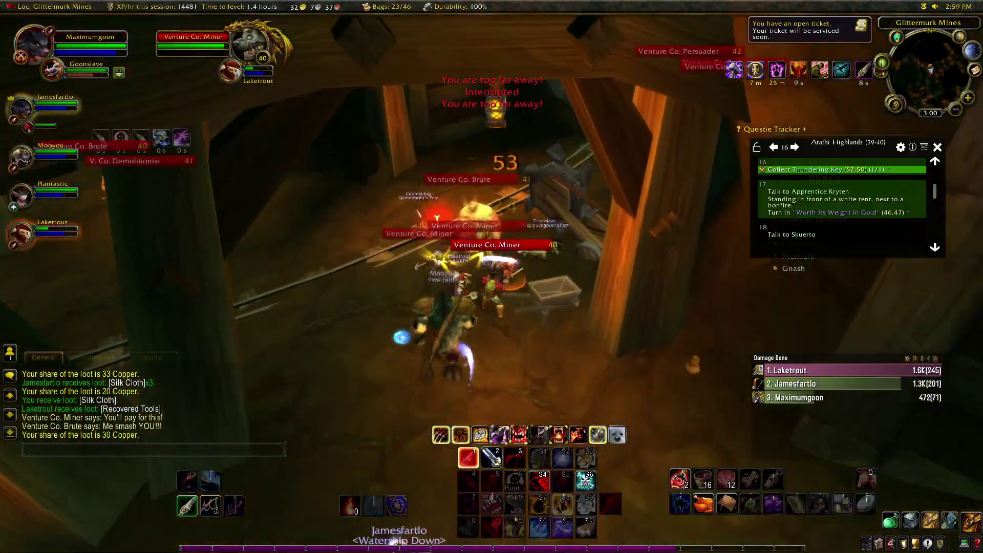
{"action": "key", "text": "w"}
{"action": "key", "text": "w"}
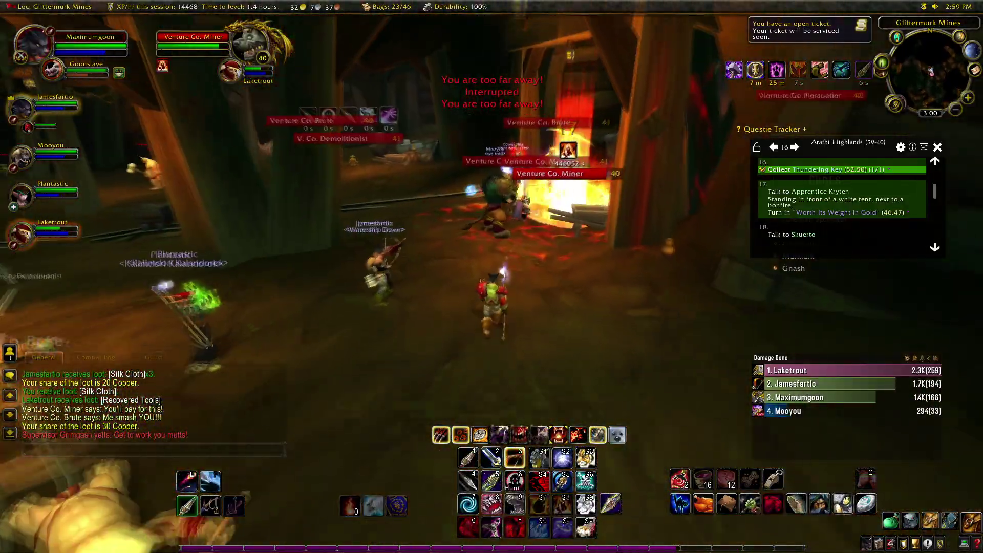
Reposition behind the party and keep attacking the targeted Venture Co. Miner with ranged abilities
{"action": "key", "text": "a"}
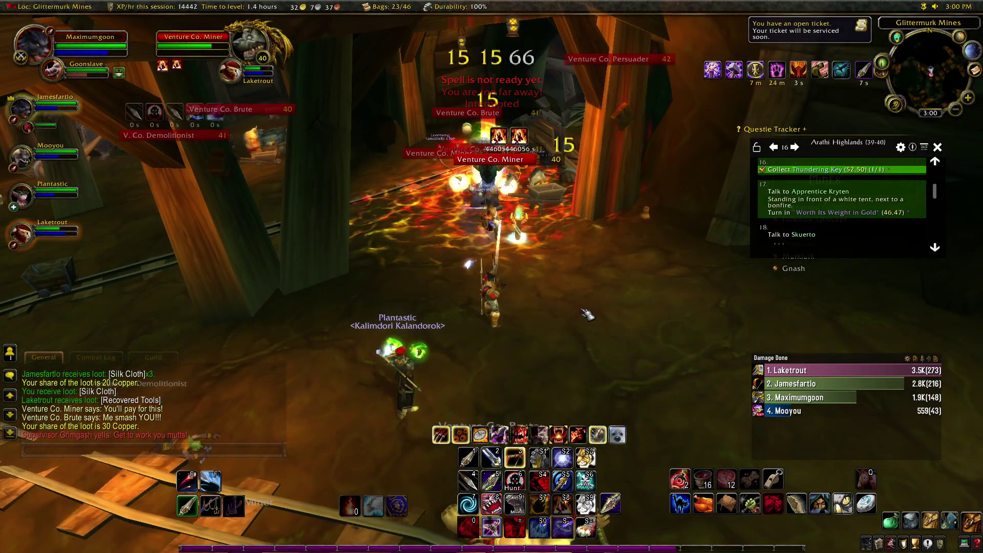
{"action": "key", "text": "minus"}
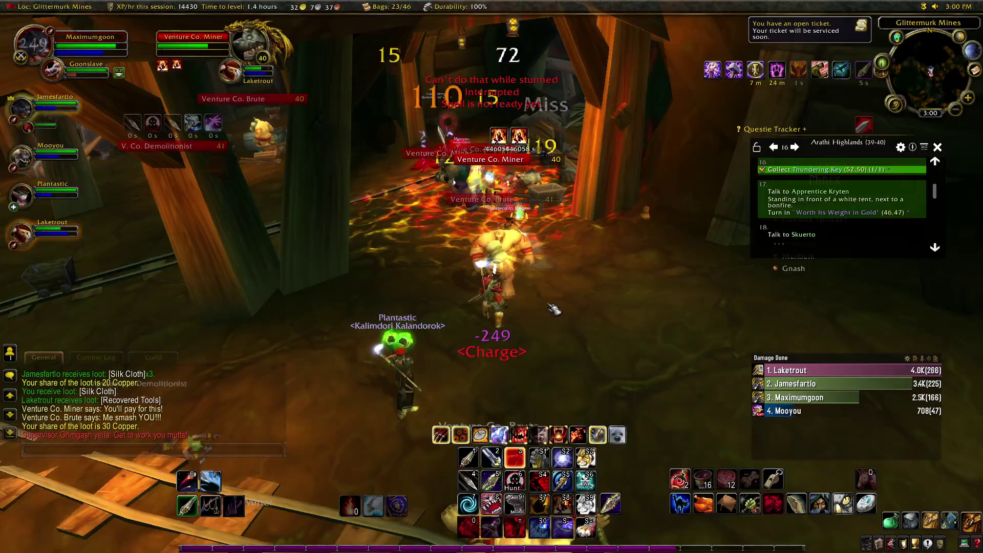
{"action": "key", "text": "w"}
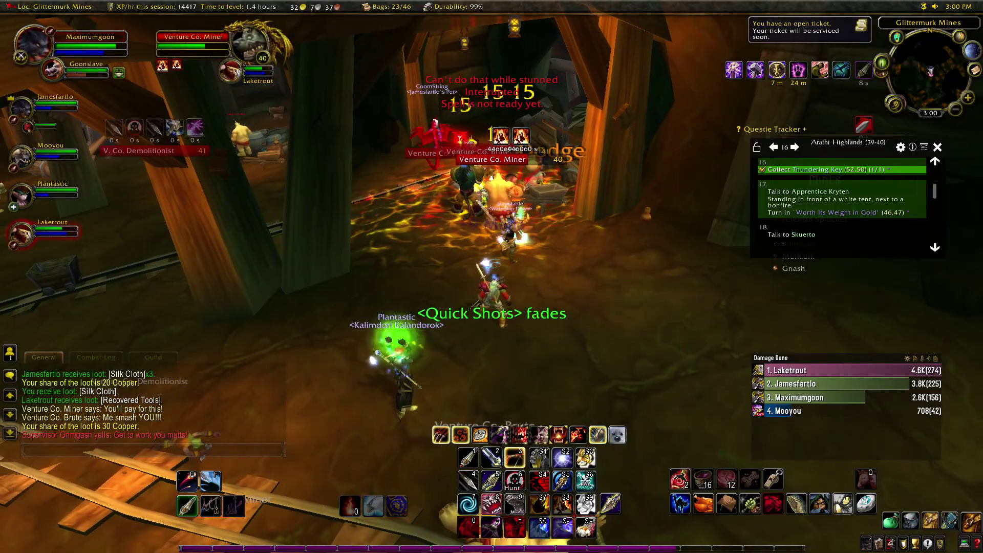
{"action": "key", "text": "w"}
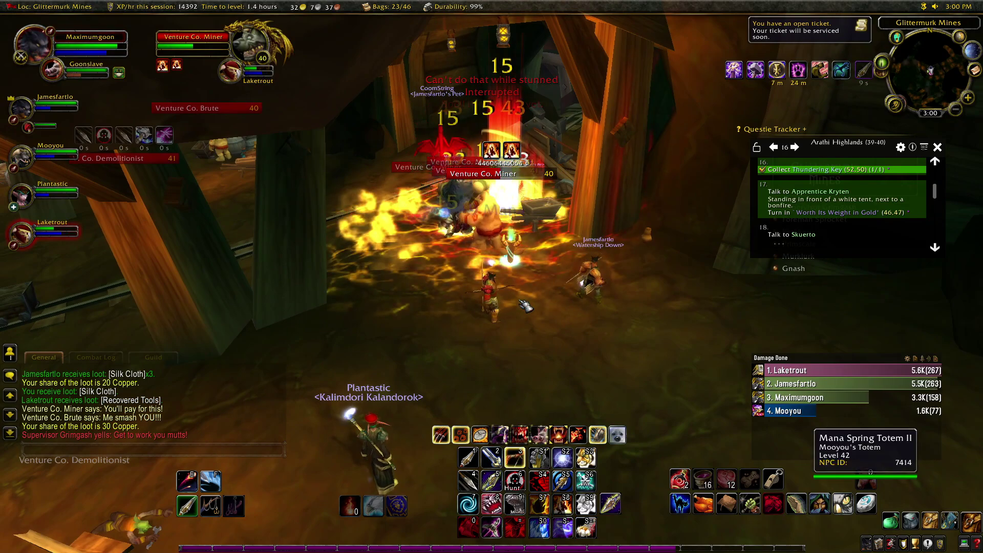
{"action": "key", "text": "3"}
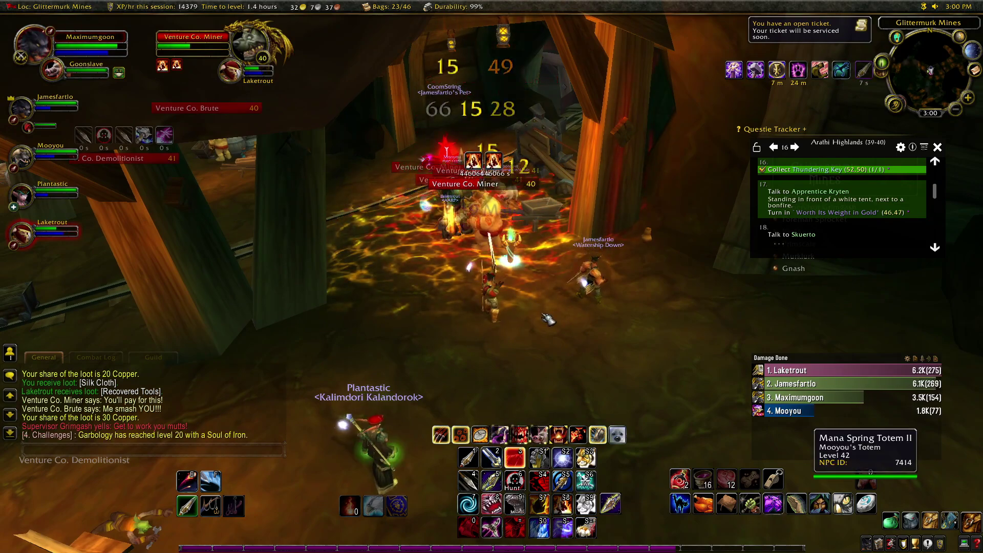
{"action": "left_click_drag", "start_coordinate": [551, 328], "coordinate": [538, 344]}
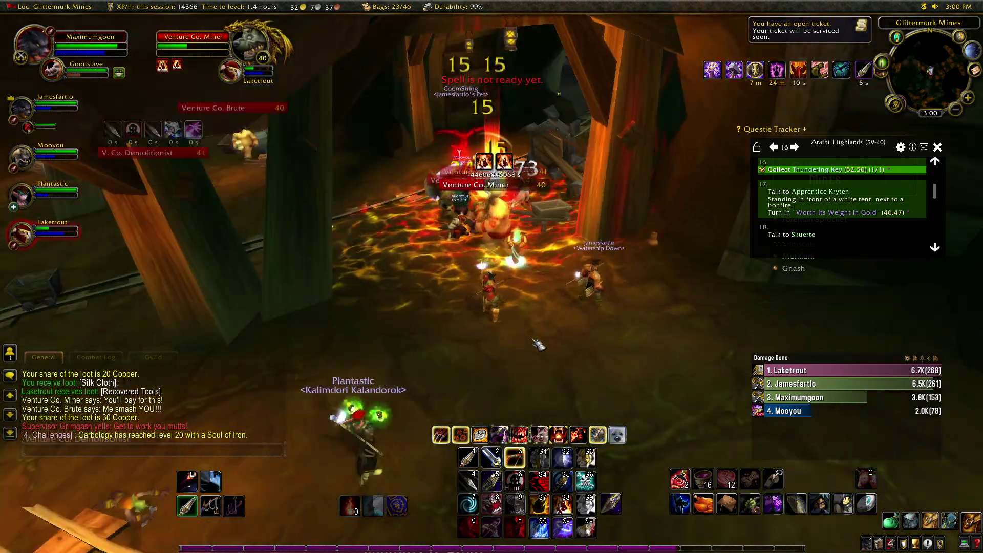
Switch the attack to the Venture Co. Brute and to the level 41 Venture Co. Miner
{"action": "key", "text": "Tab"}
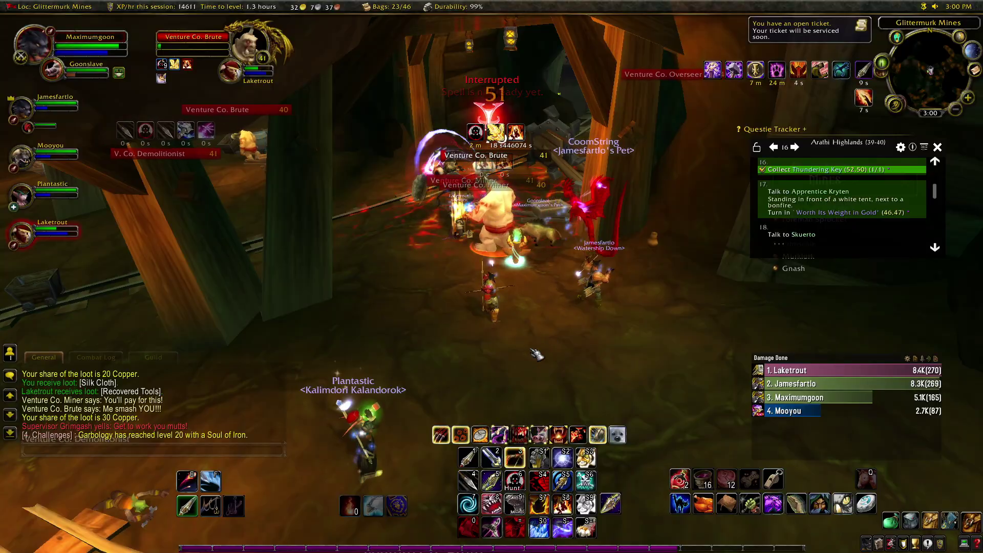
{"action": "left_click", "coordinate": [480, 180]}
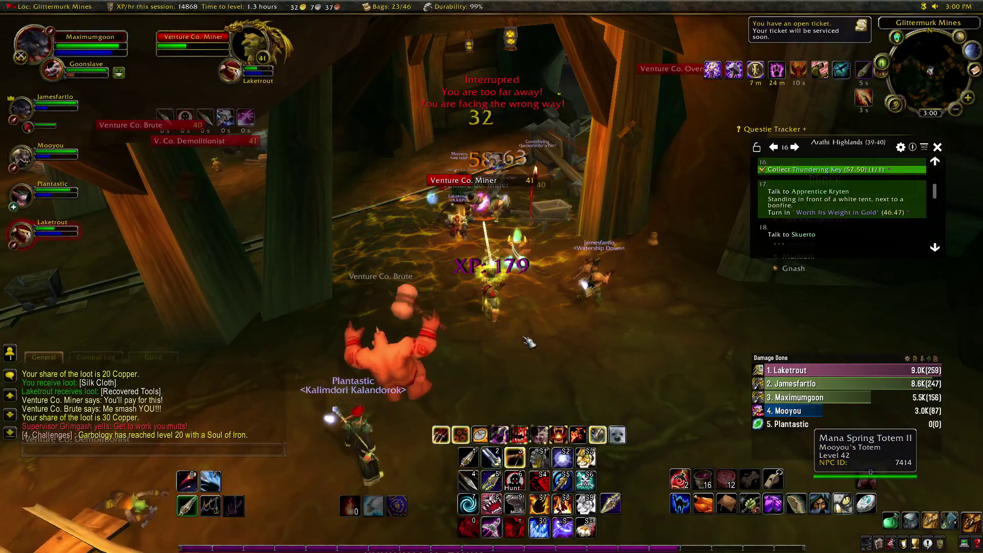
{"action": "key", "text": "s"}
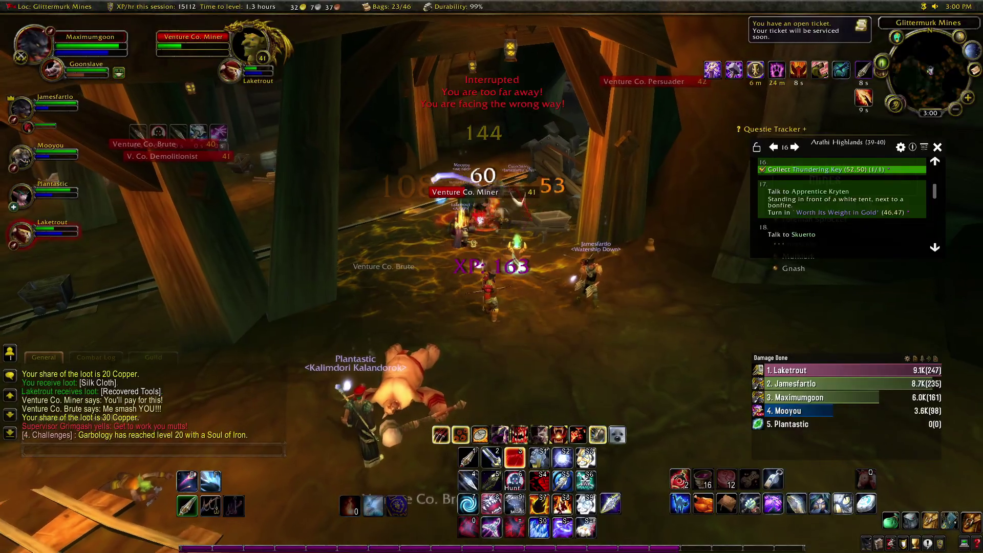
{"action": "key", "text": "w"}
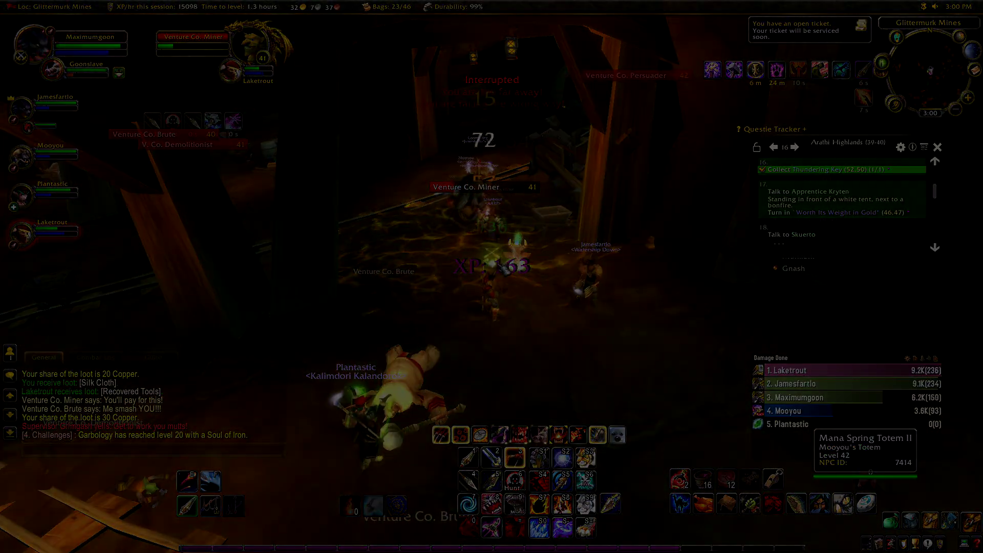